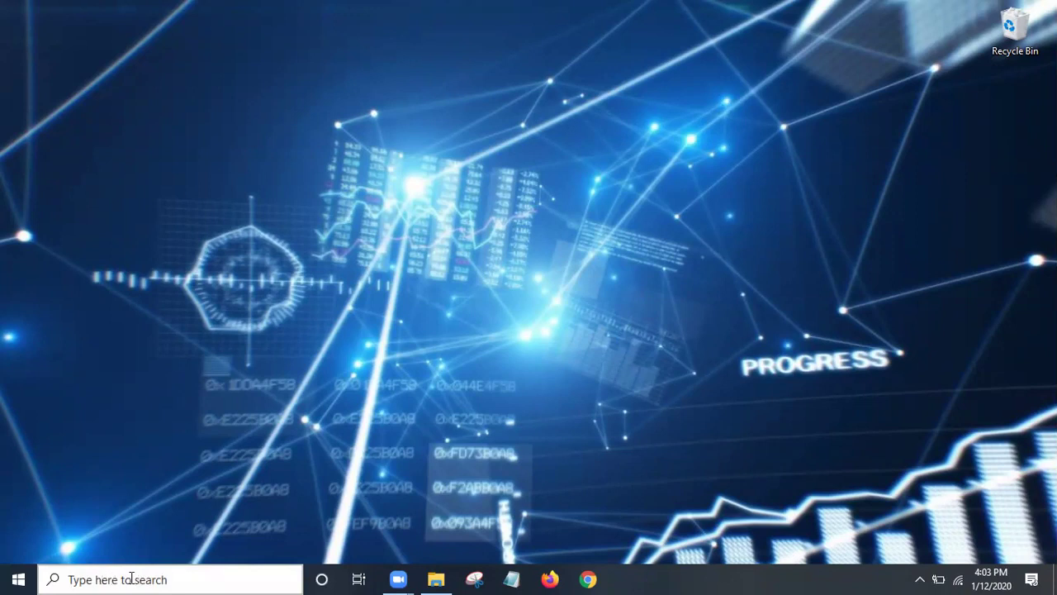
Start a Windows Search from the Start right-click menu and search for %temp%.
right_click(20, 578)
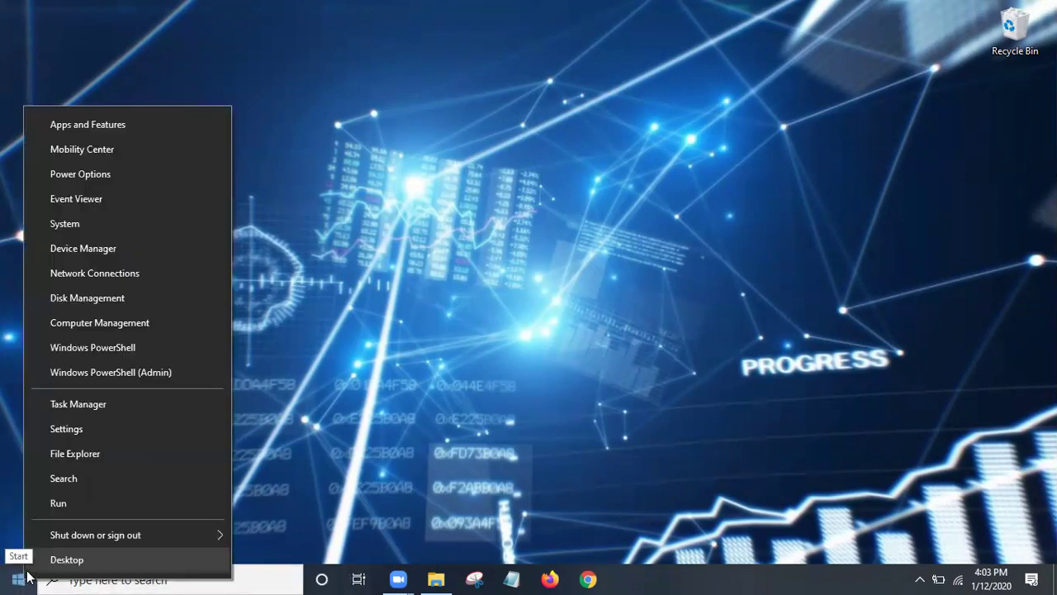
click(55, 479)
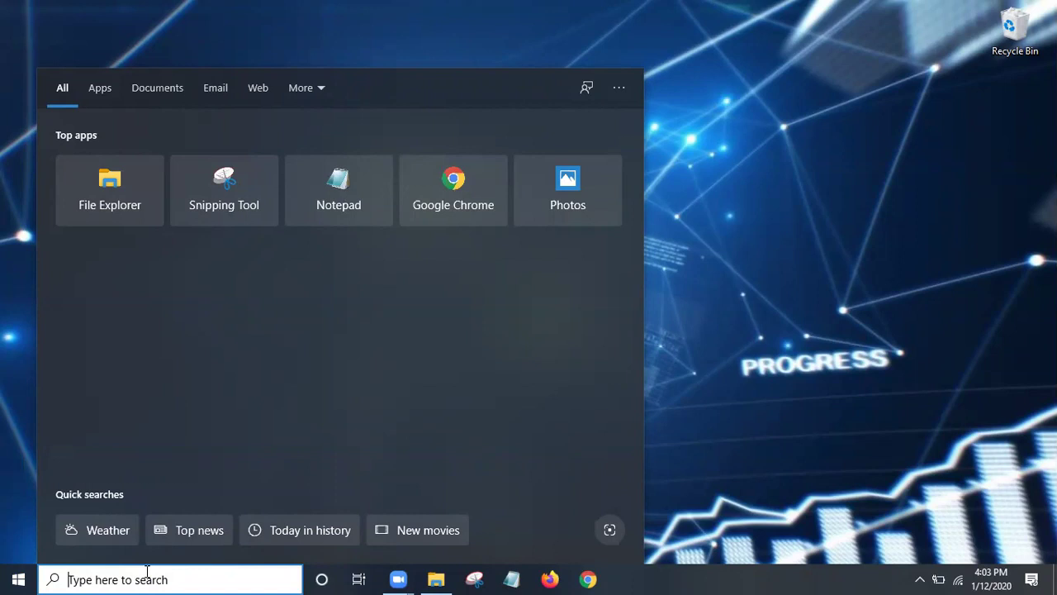
text(%)
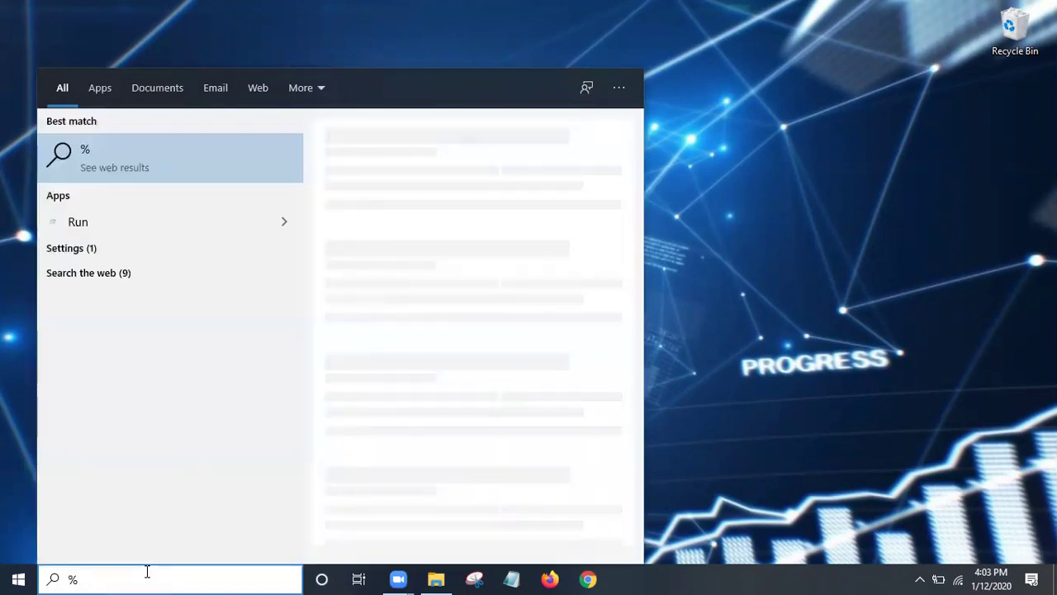
text(te)
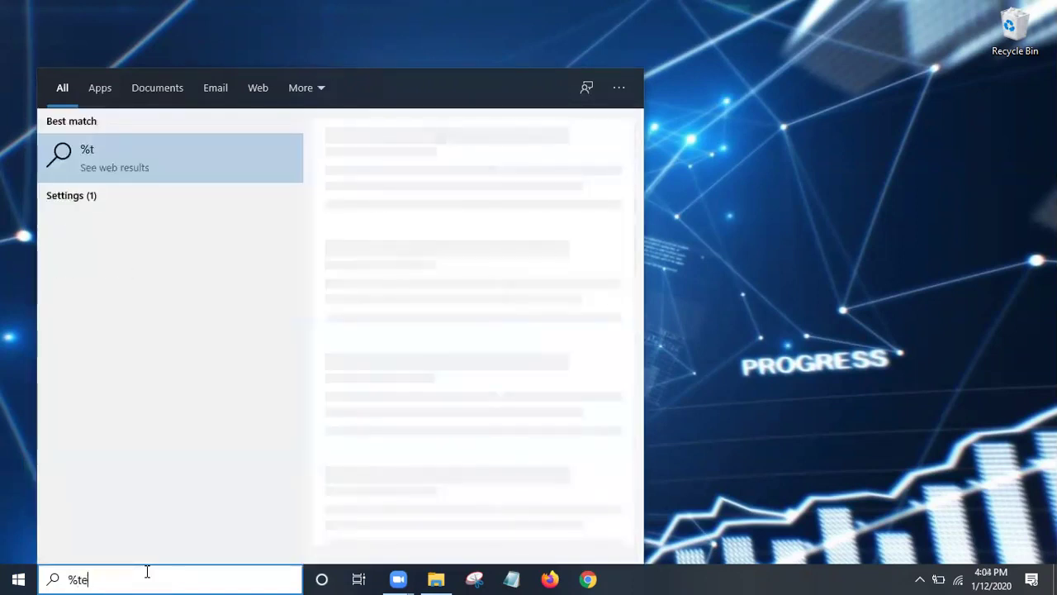
text(mp%)
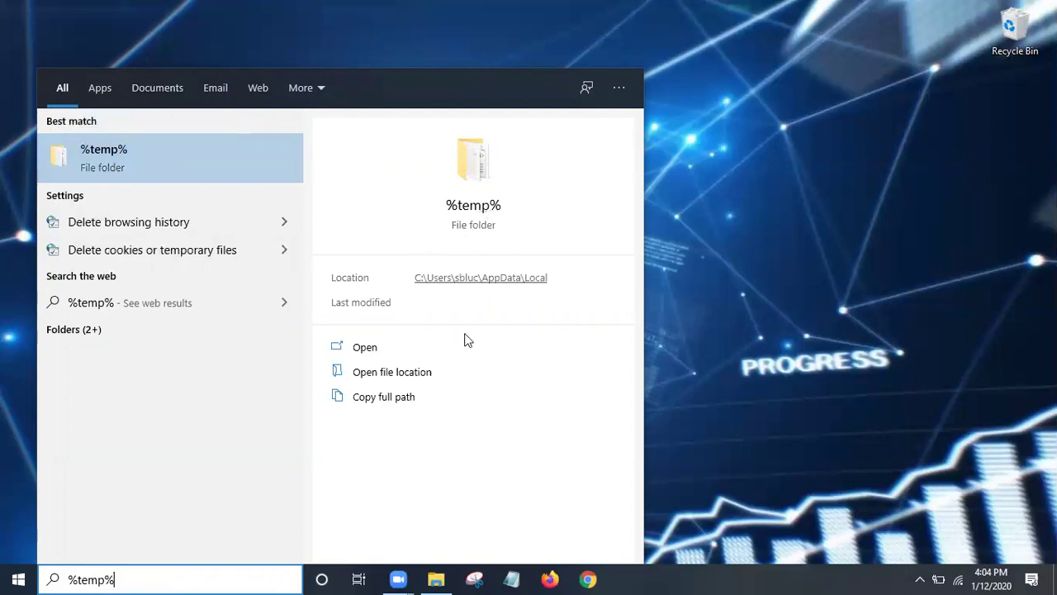
Open the %temp% best match to show the AppData\Local\Temp folder contents.
click(163, 170)
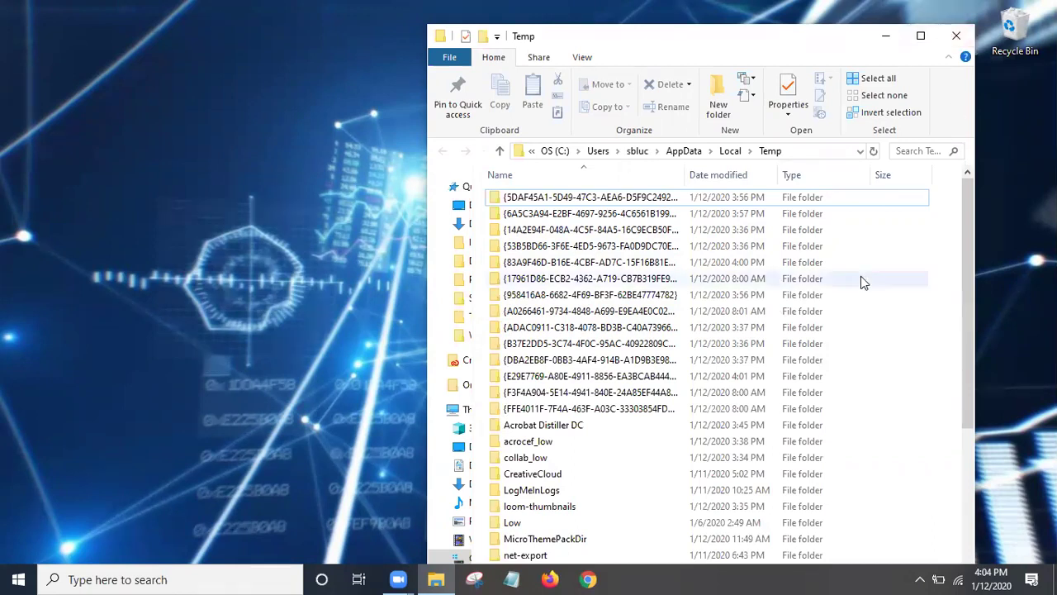
click(915, 262)
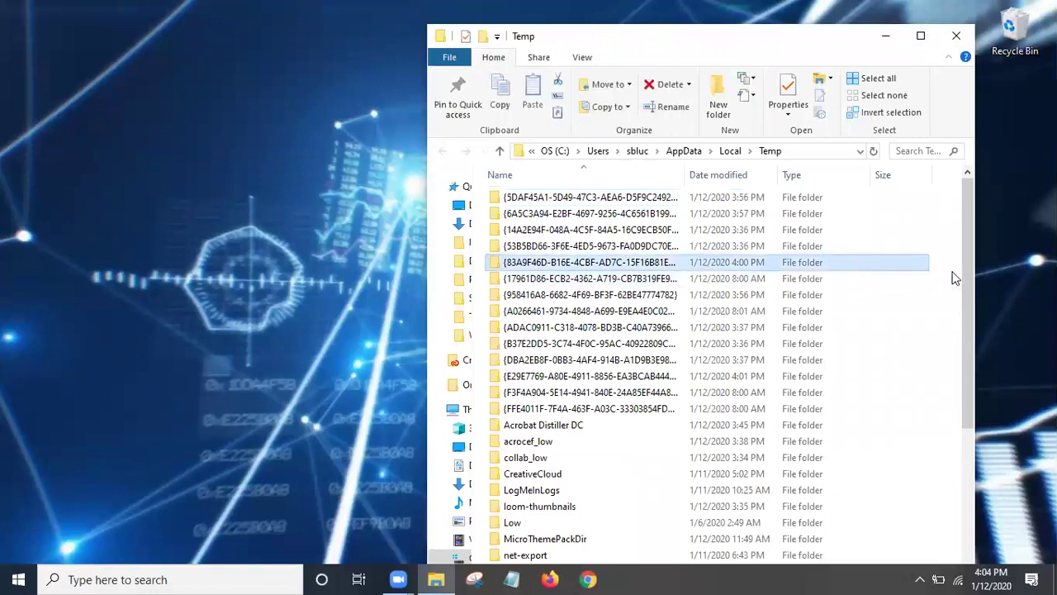
click(954, 279)
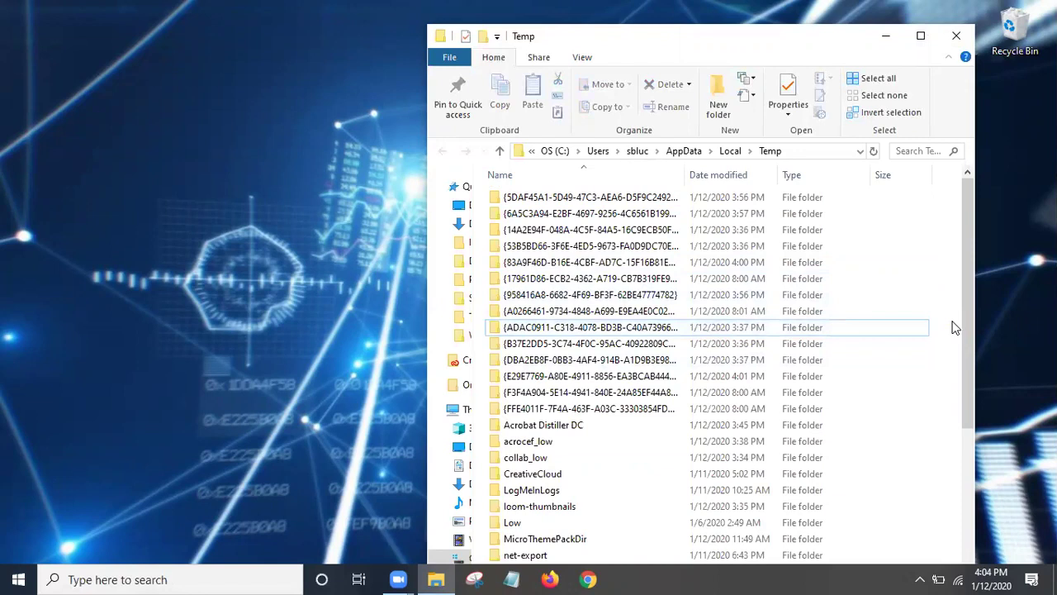
Maximise the Temp folder window and scroll through its temporary items.
key(ctrl+a)
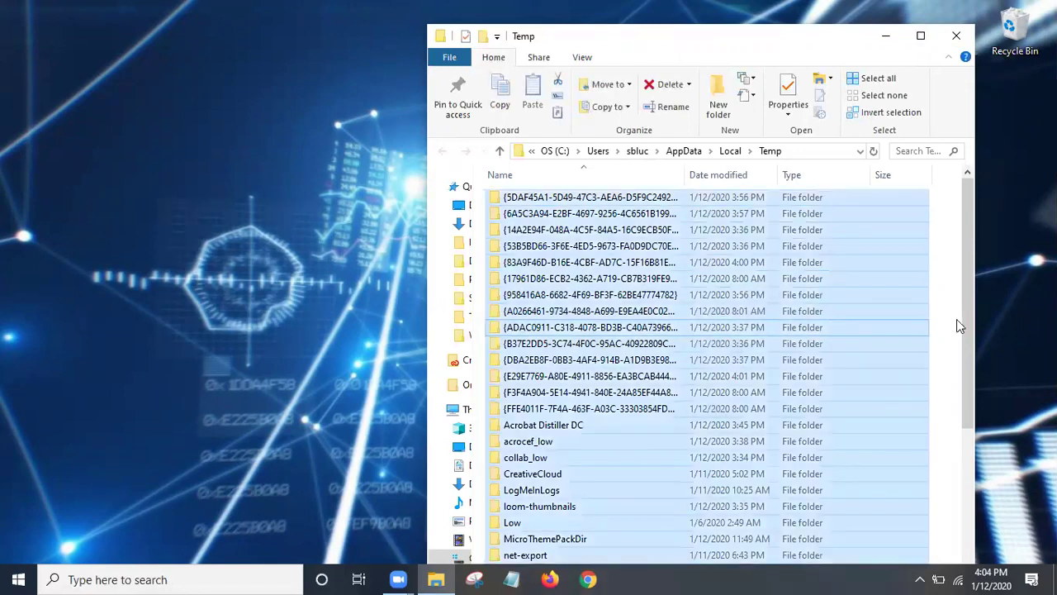
click(957, 325)
click(920, 35)
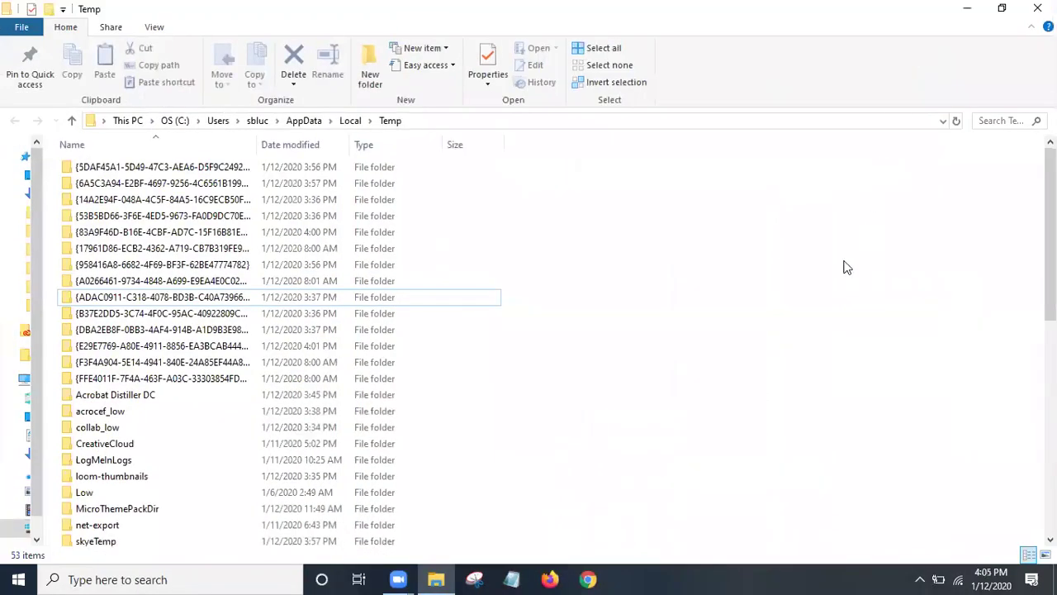
scroll(725, 297, down, 3)
scroll(725, 297, down, 7)
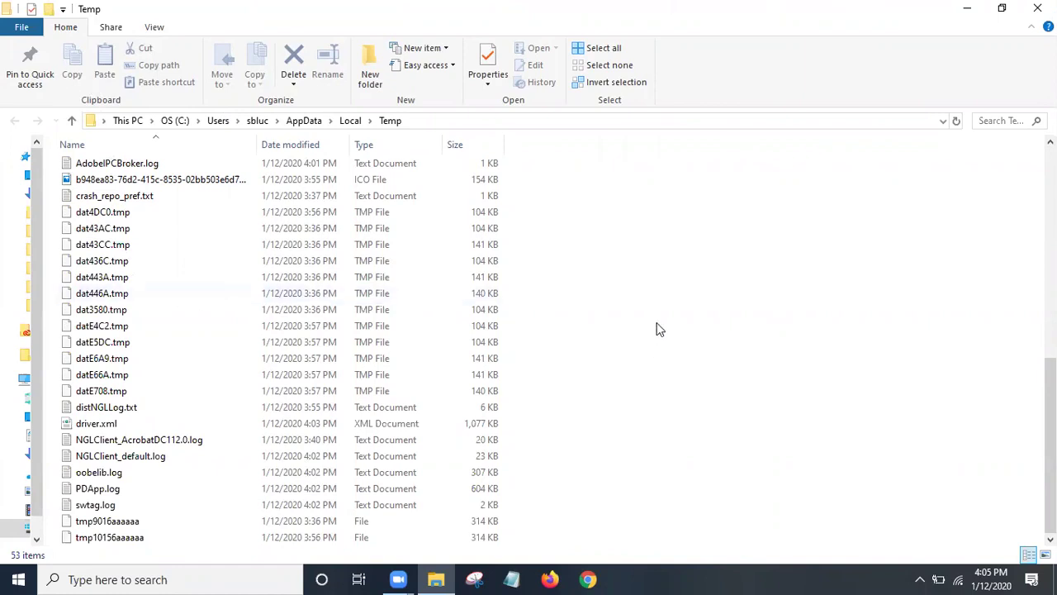
Delete every item in Temp, skipping all files still in use.
key(ctrl+a)
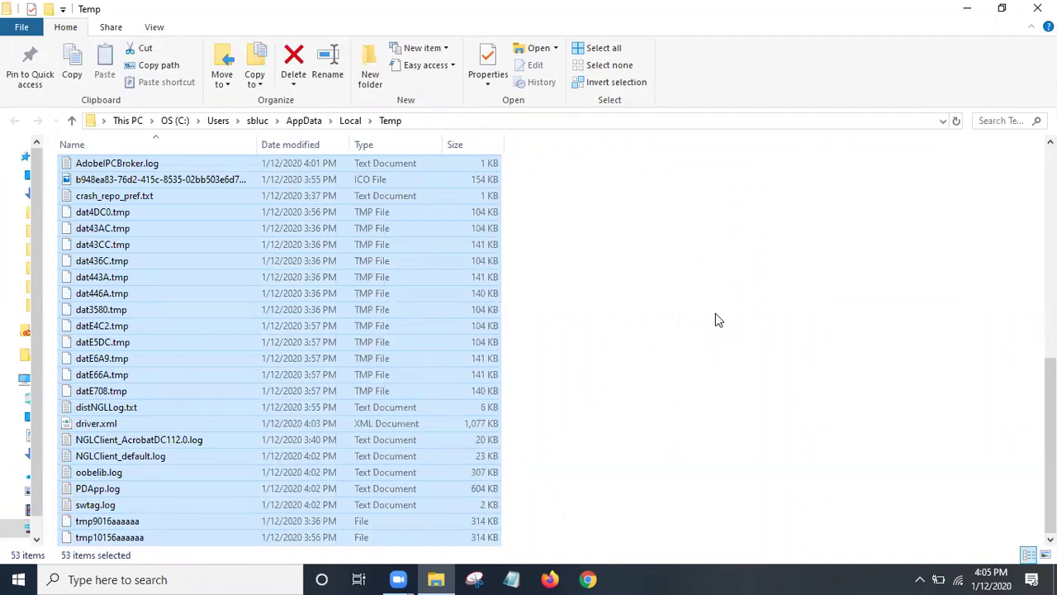
key(Delete)
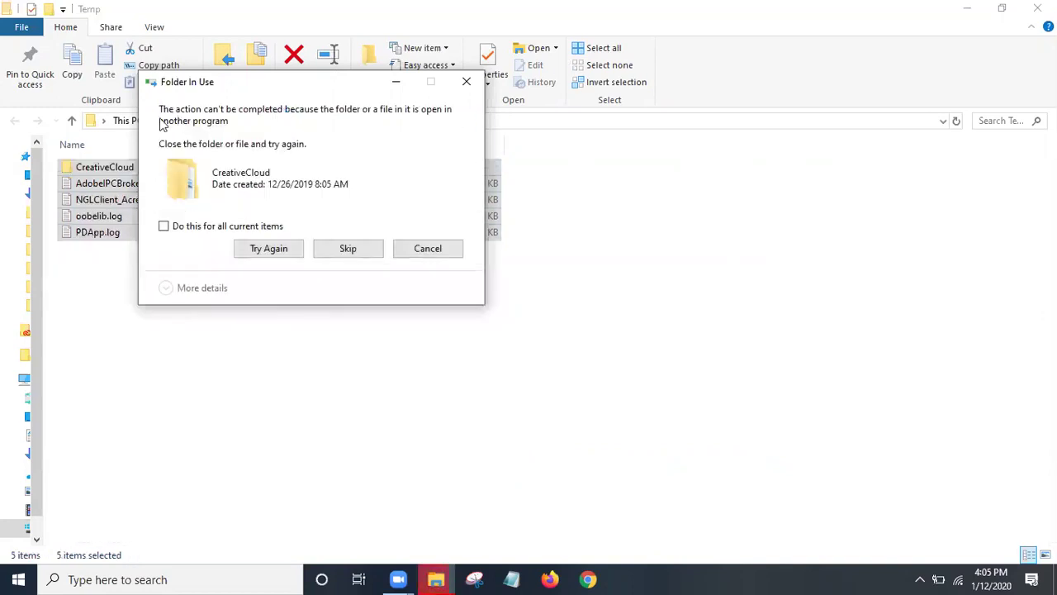
click(187, 231)
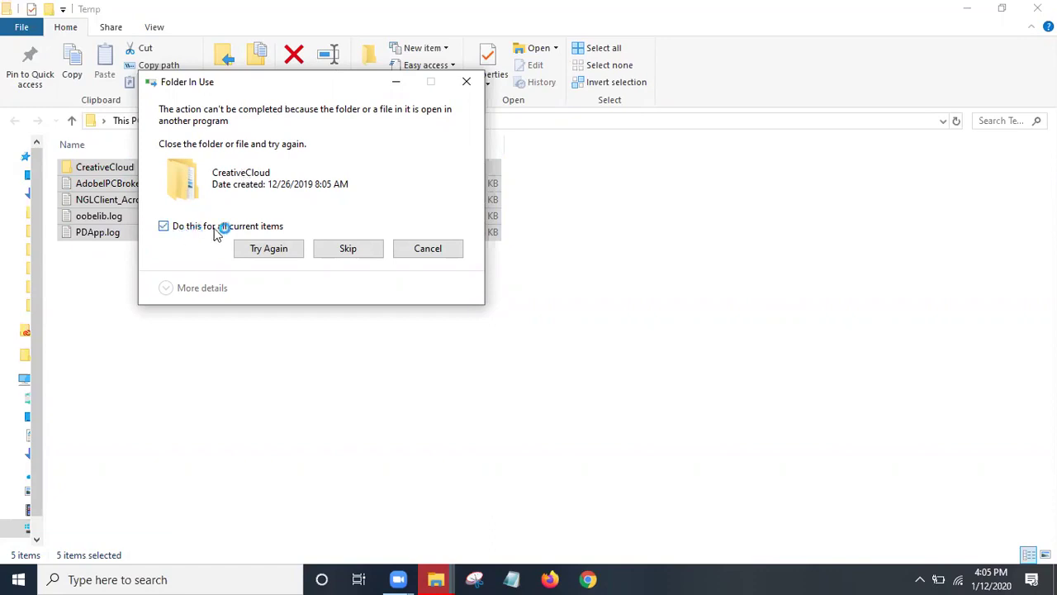
click(371, 246)
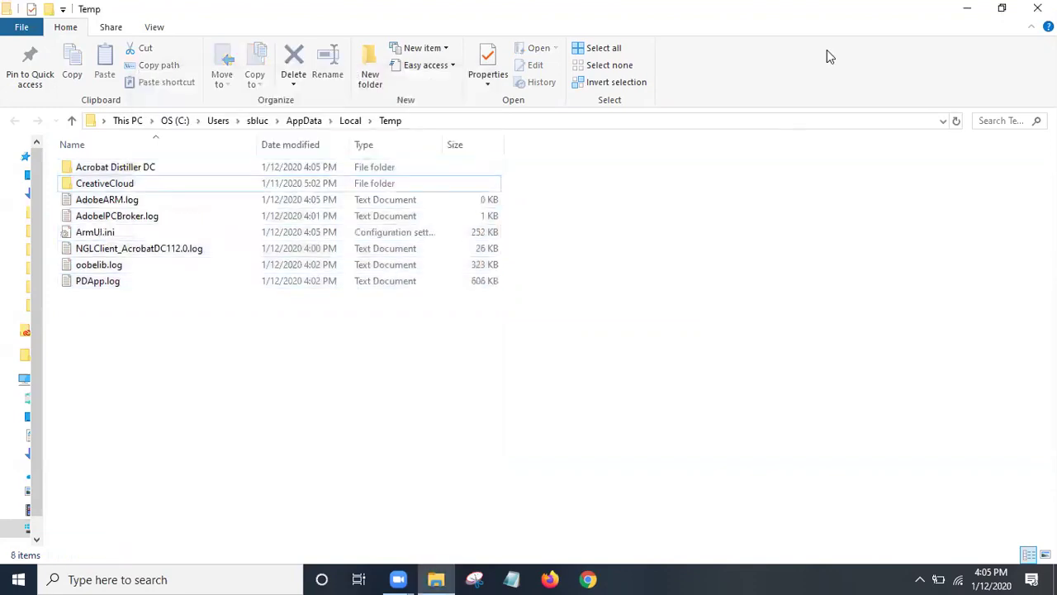
Empty the desktop Recycle Bin, permanently deleting its 64 items.
click(969, 8)
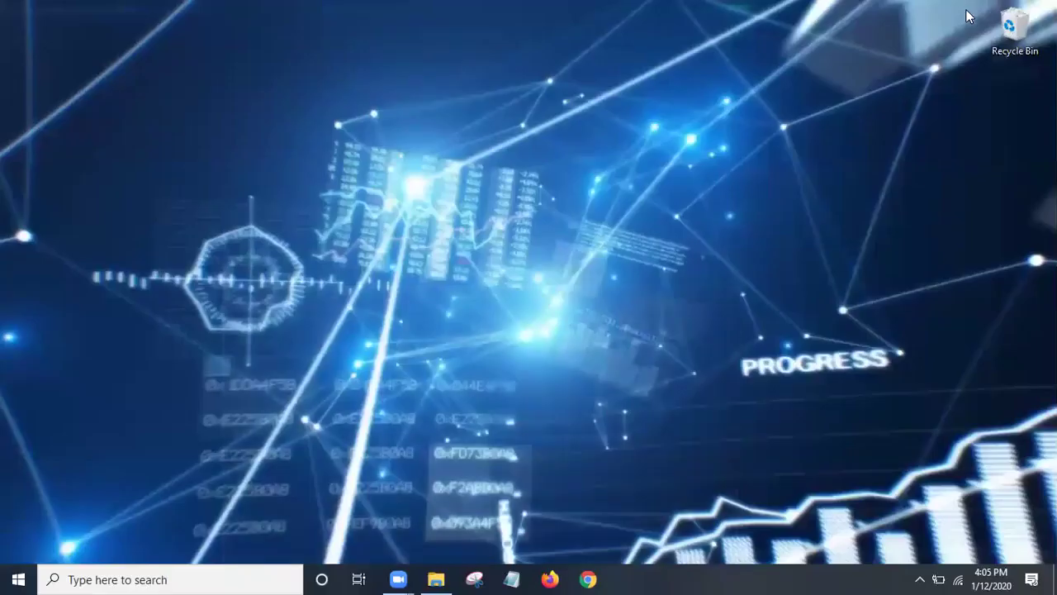
double_click(1008, 37)
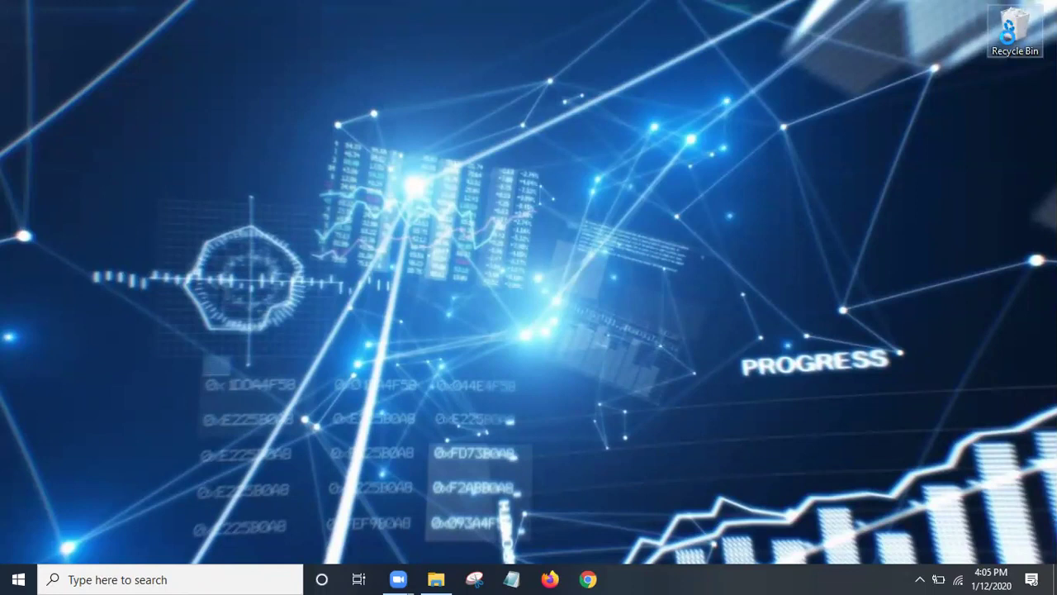
right_click(1007, 37)
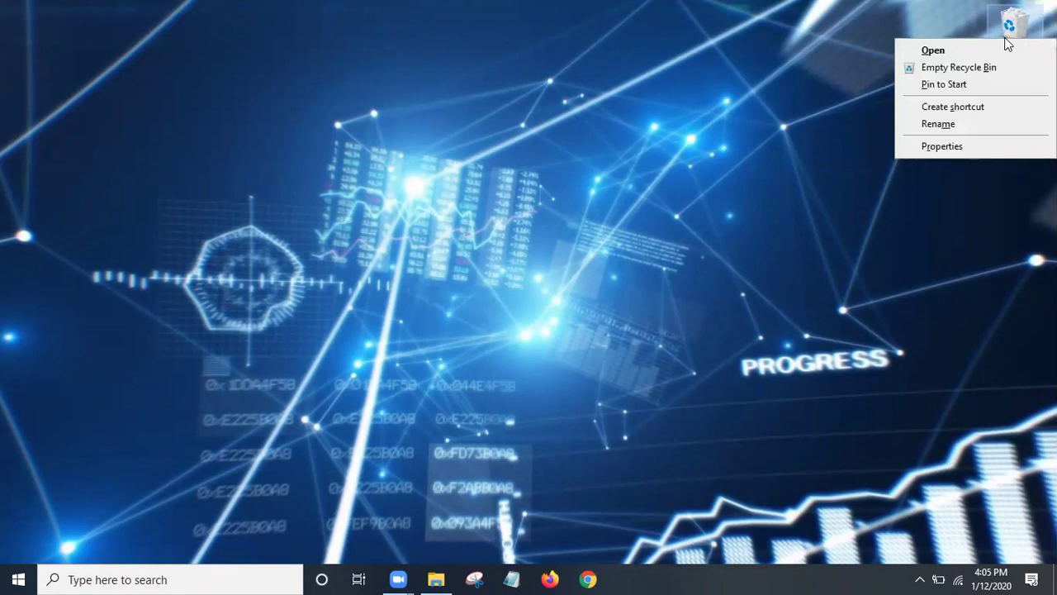
click(966, 66)
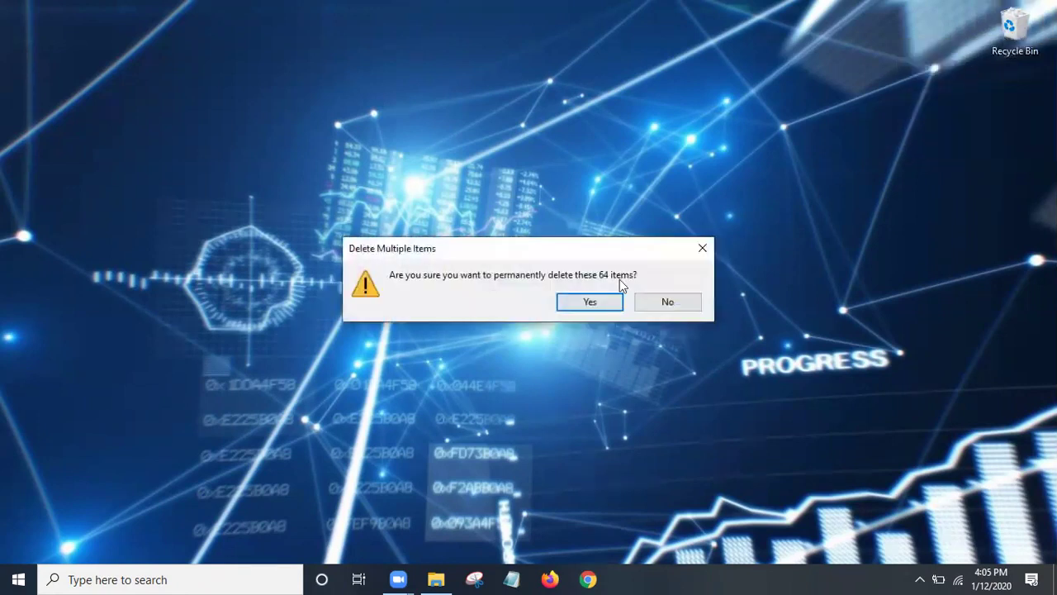
click(589, 301)
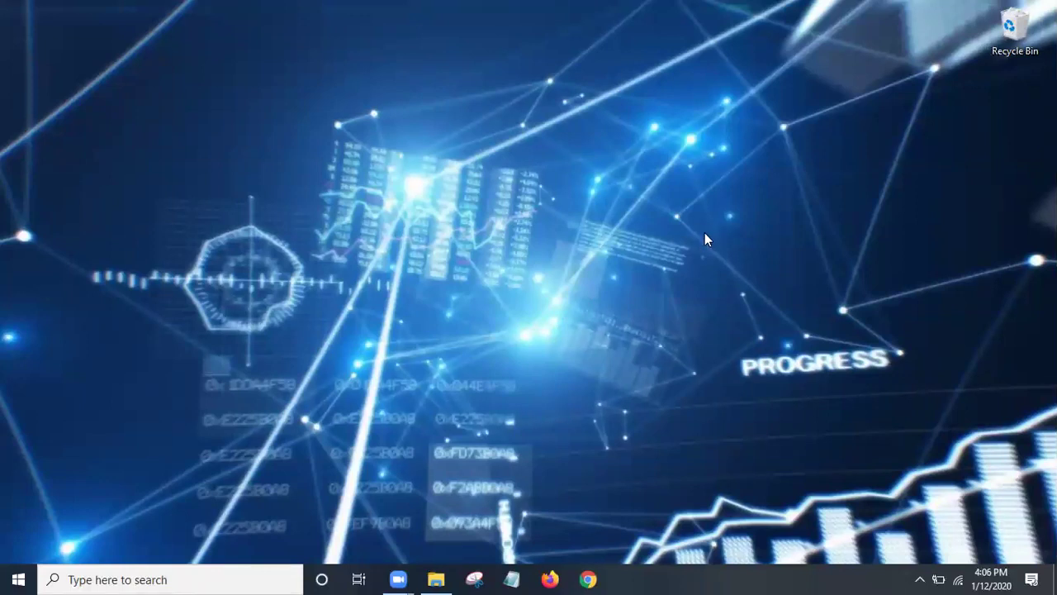
Restore the Temp window, widen the navigation pane and go to drive OS (C:).
click(435, 579)
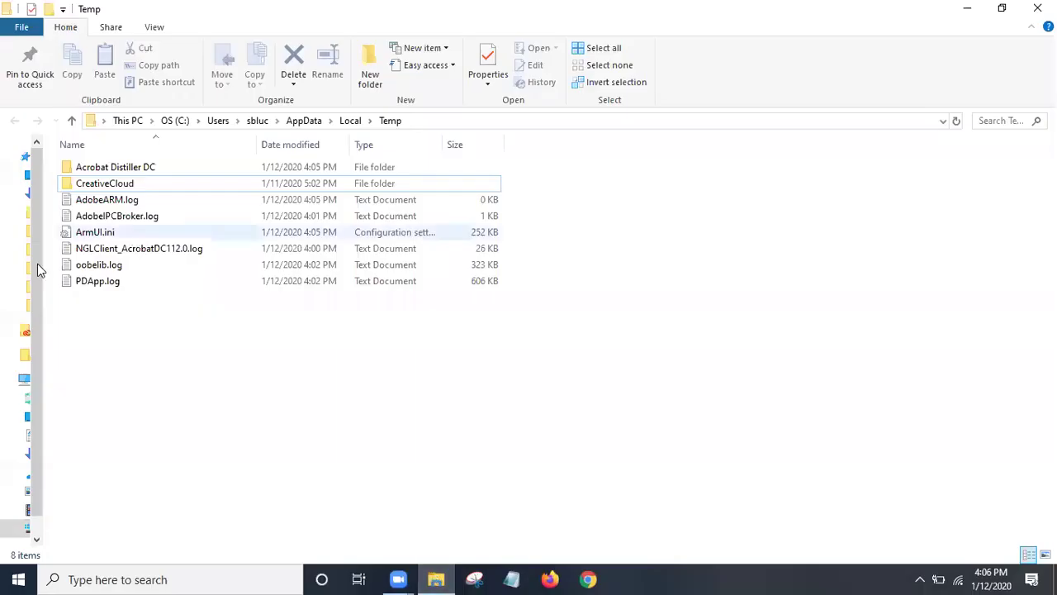
drag(40, 288, 71, 289)
drag(147, 281, 138, 285)
scroll(85, 465, down, 1)
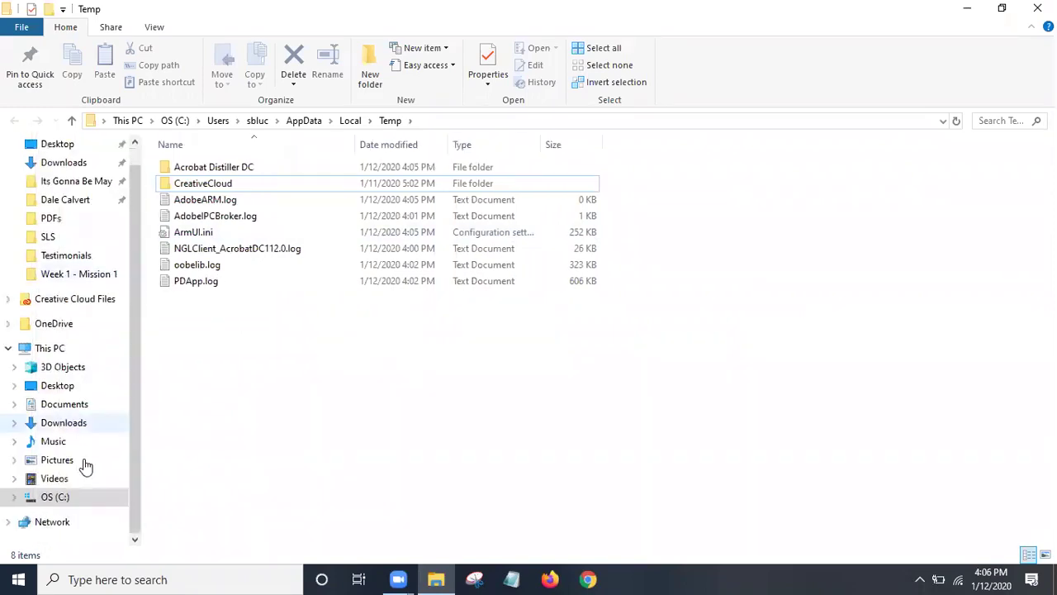
click(60, 498)
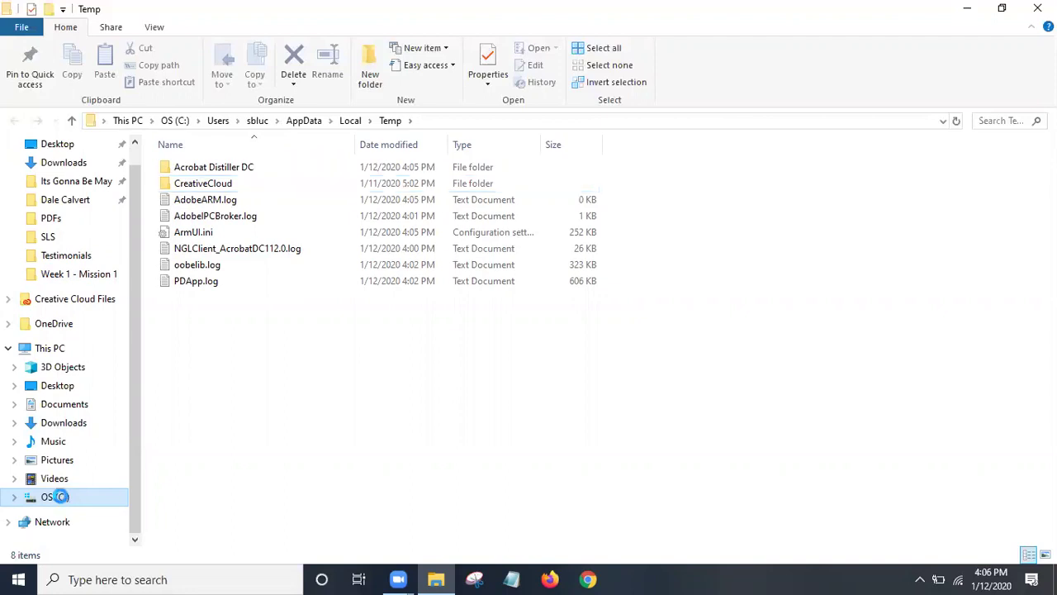
Open the Properties dialog for drive OS (C:).
right_click(63, 500)
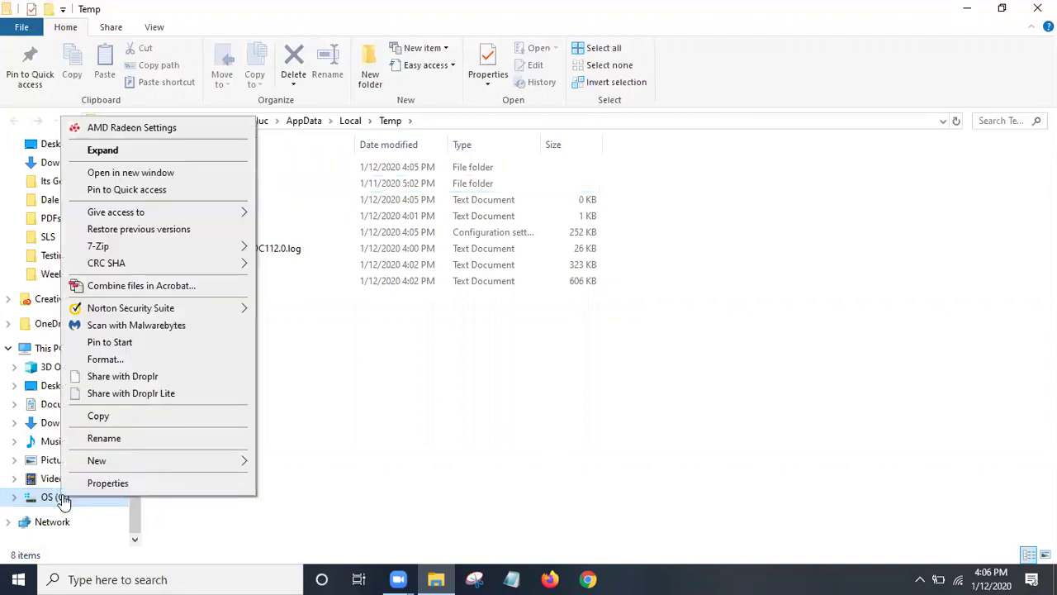
click(116, 175)
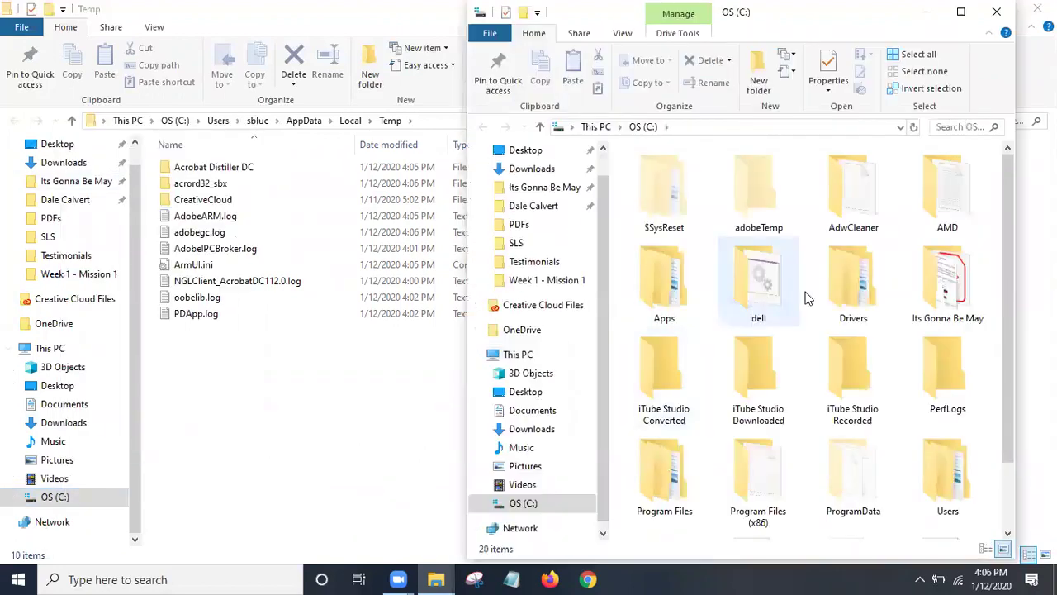
scroll(834, 318, down, 1)
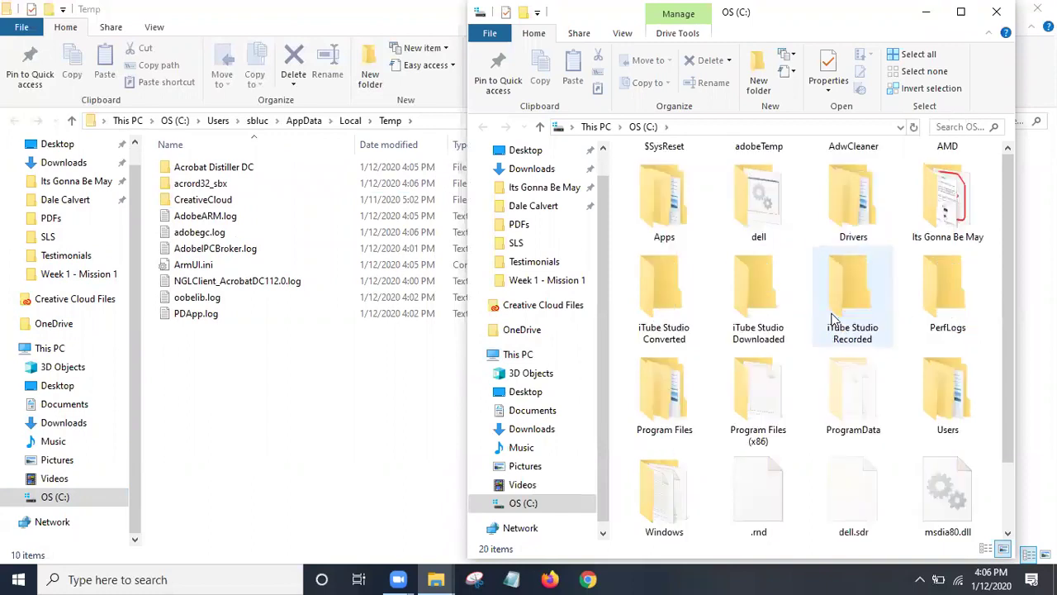
click(997, 13)
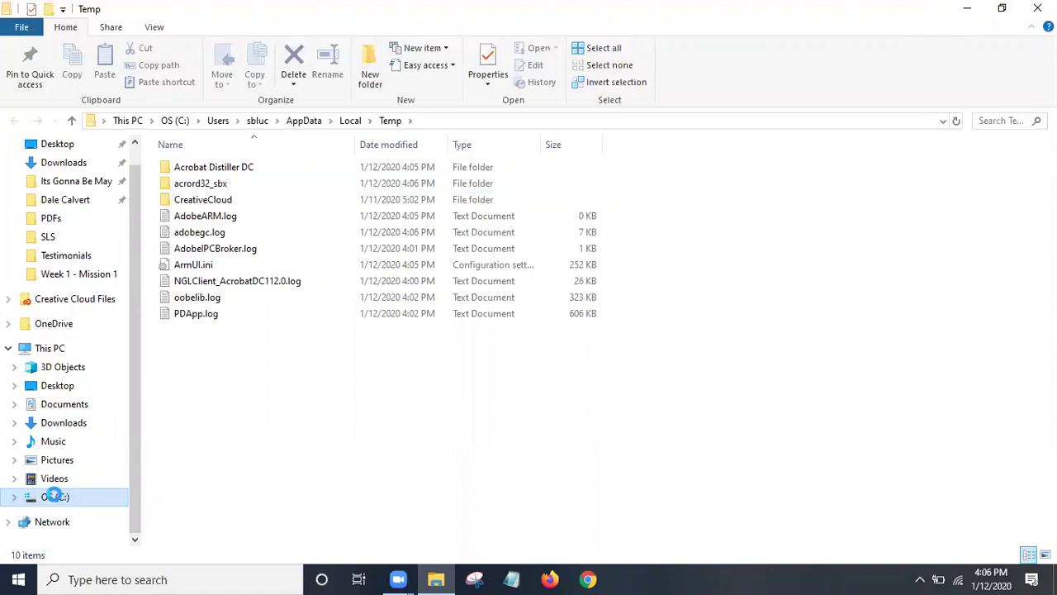
right_click(53, 494)
click(693, 435)
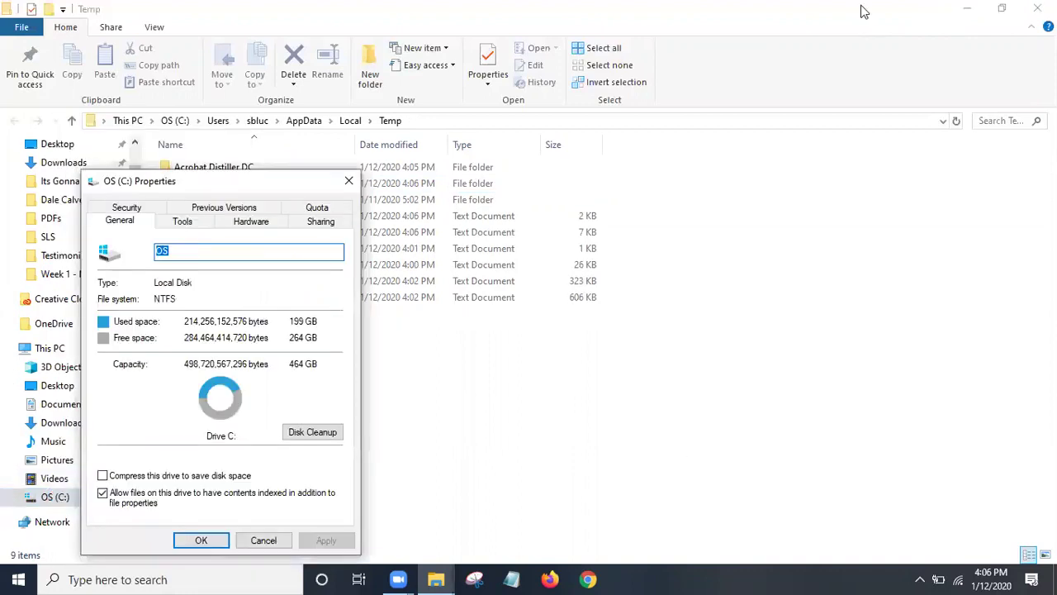
Minimise the Temp window and launch Disk Cleanup for drive C:.
click(977, 11)
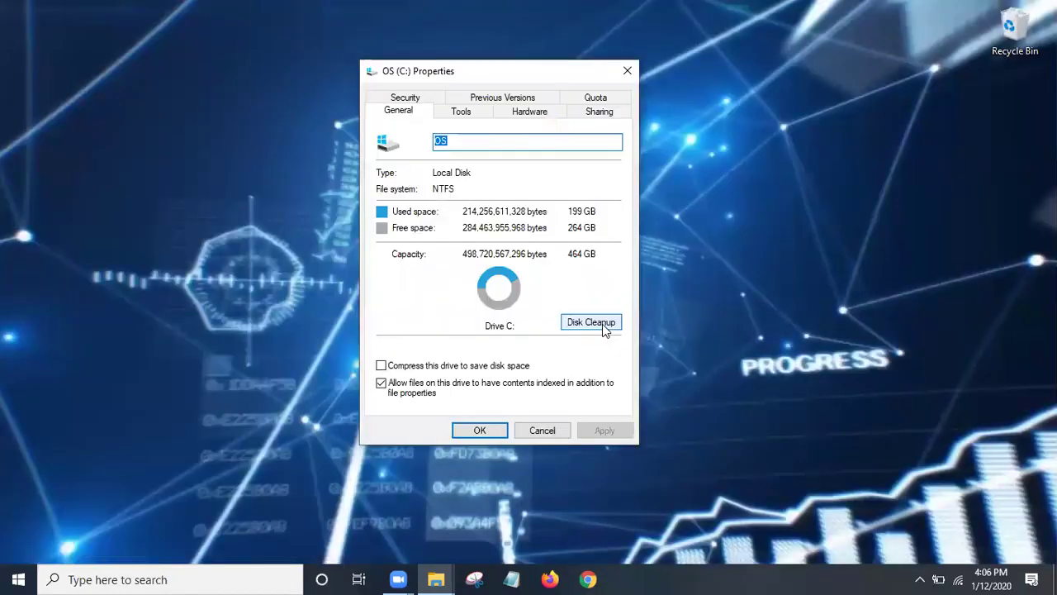
click(602, 324)
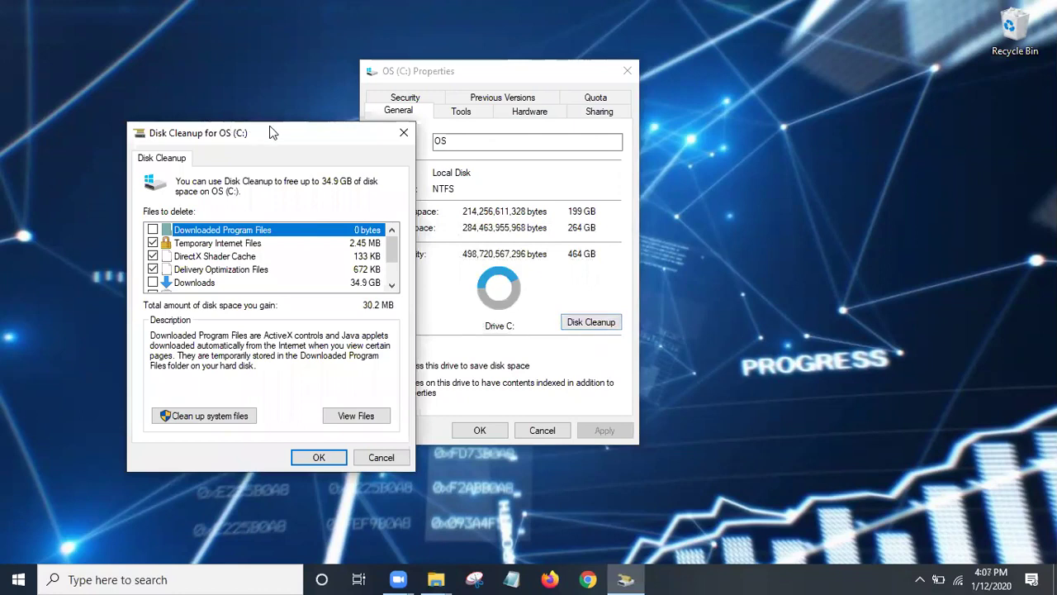
Run Disk Cleanup on C: with Downloads left unticked and confirm deleting the files.
drag(272, 132, 512, 87)
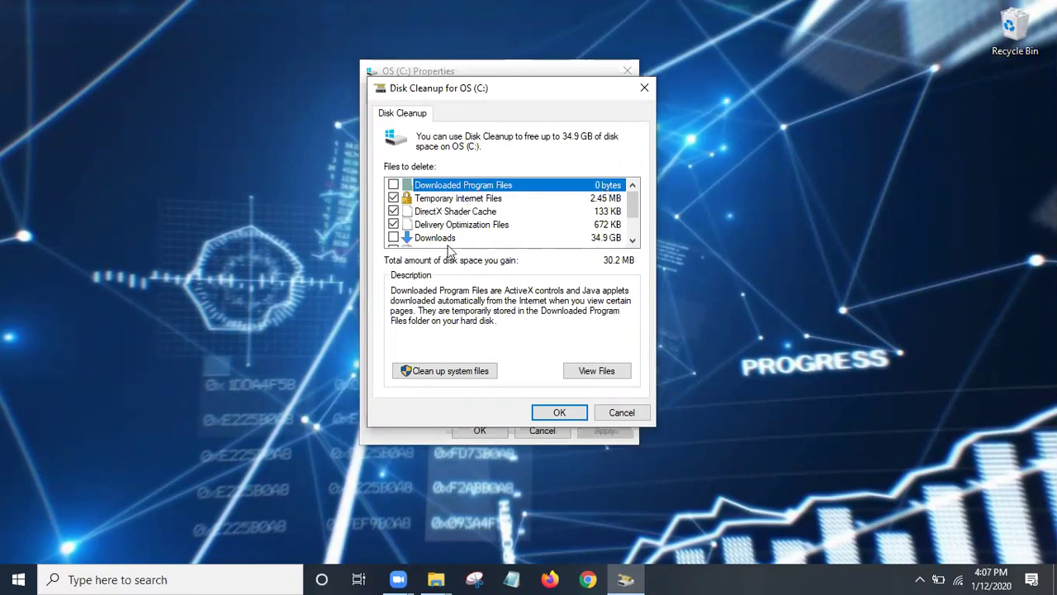
click(393, 238)
click(393, 238)
click(393, 238)
click(393, 238)
drag(632, 207, 631, 225)
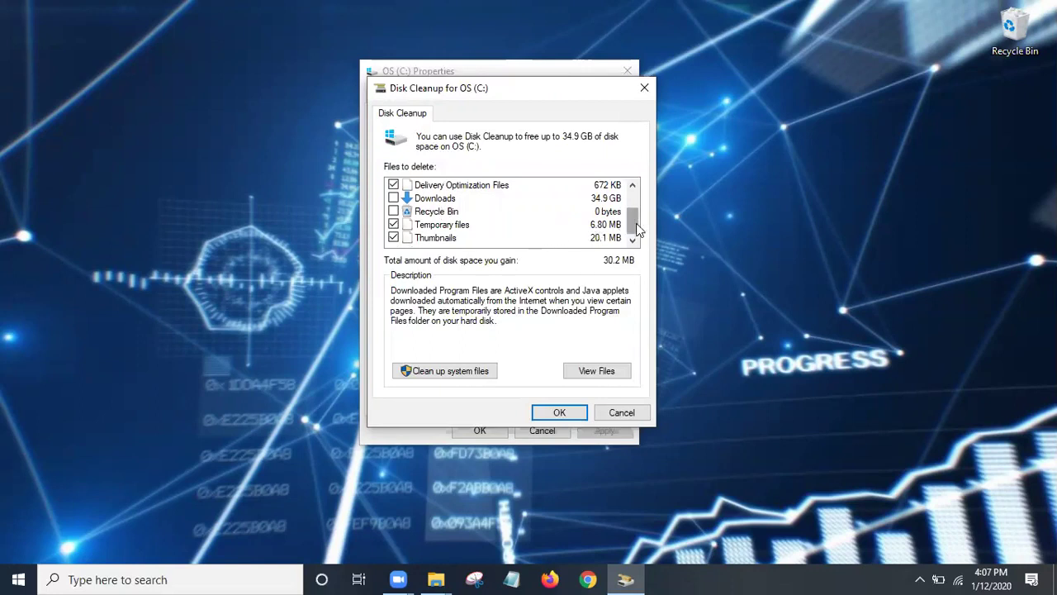
mouse_move(633, 223)
mouse_down()
mouse_move(637, 198)
mouse_move(640, 213)
mouse_up()
click(559, 412)
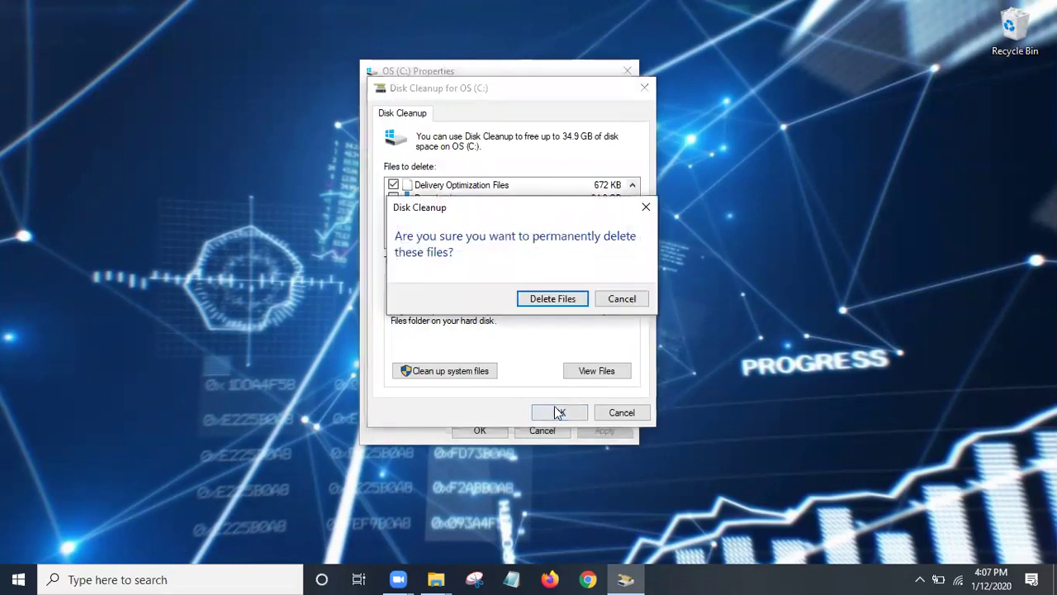
click(537, 299)
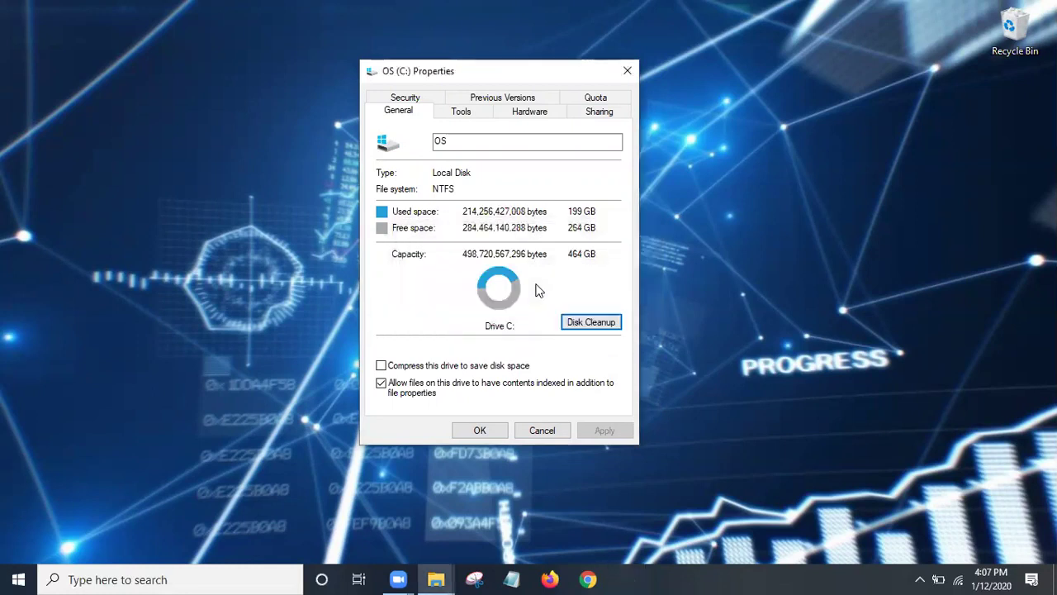
Close the OS (C:) Properties dialog and refresh the desktop.
click(481, 430)
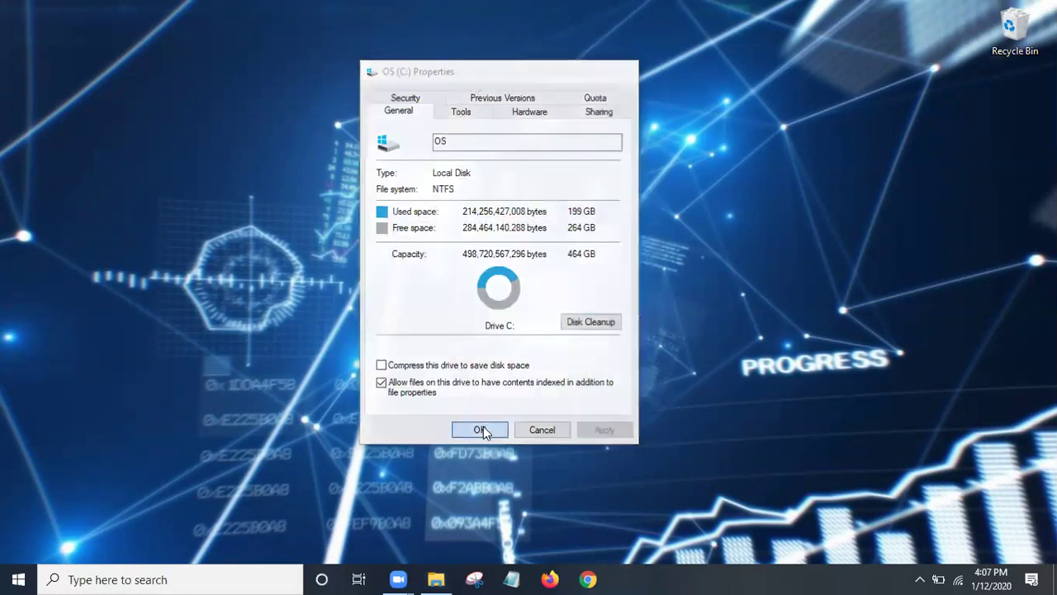
right_click(489, 241)
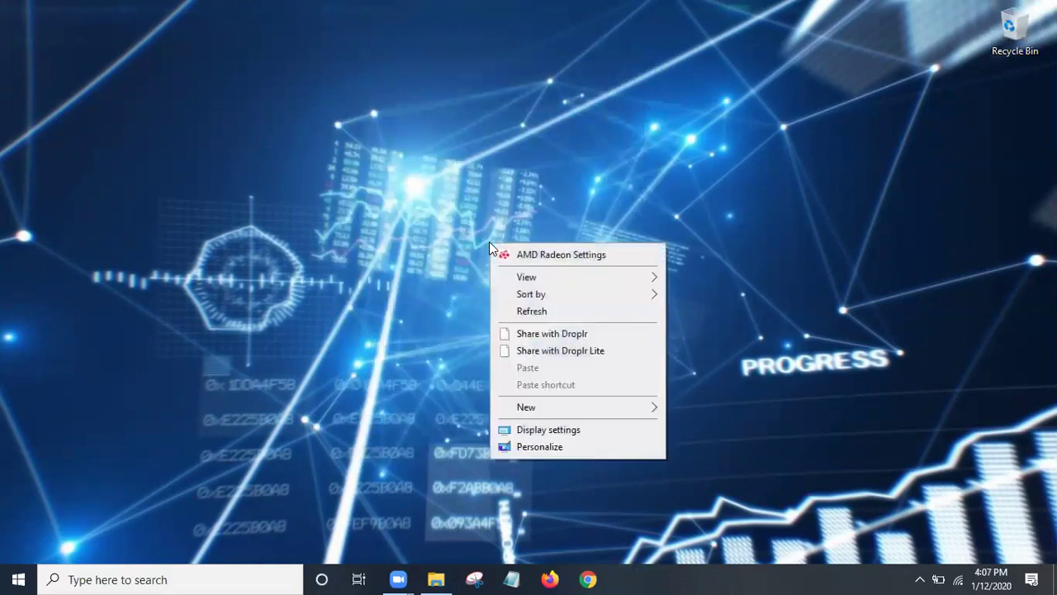
click(550, 312)
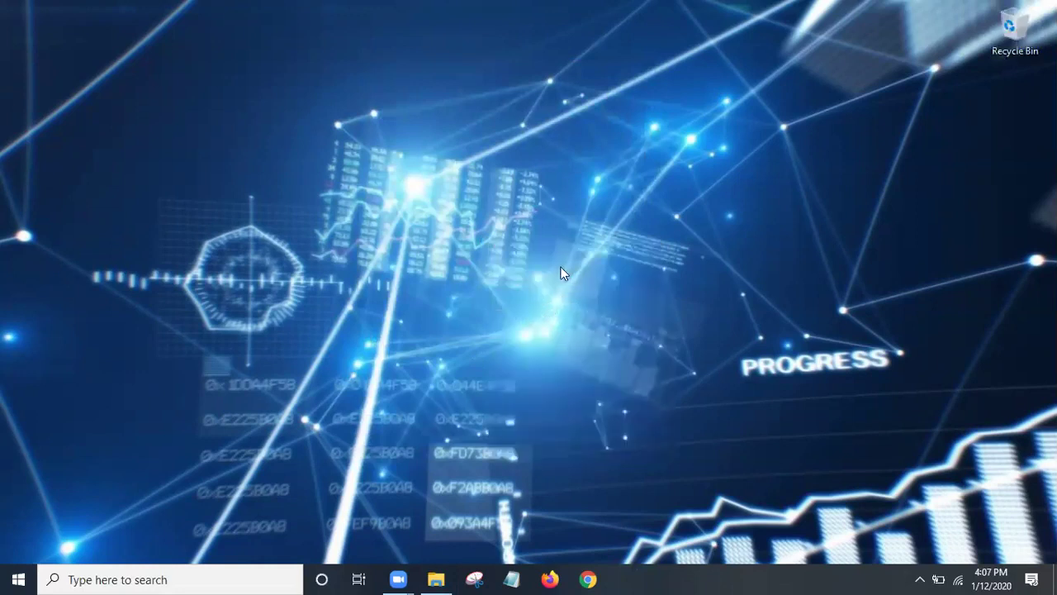